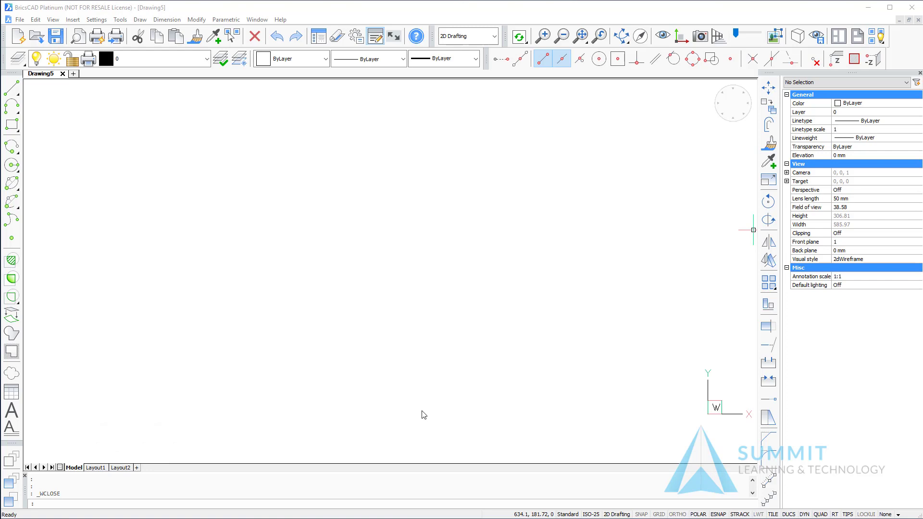
Step: Open ProductDisplayCase.dwg from the Learning BricsCAD folder, previewing PatternGeometry.dwg and PreciseValues_surveyor.dwg along the way
click(20, 21)
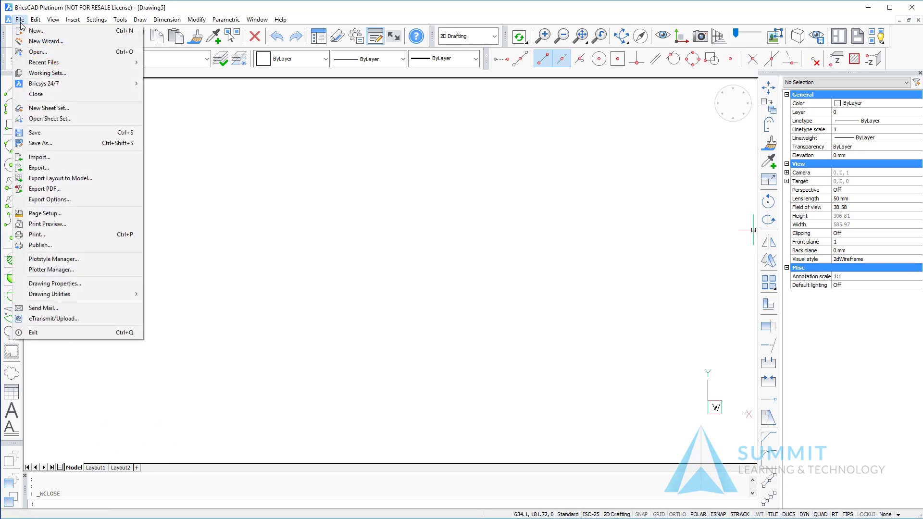
click(41, 53)
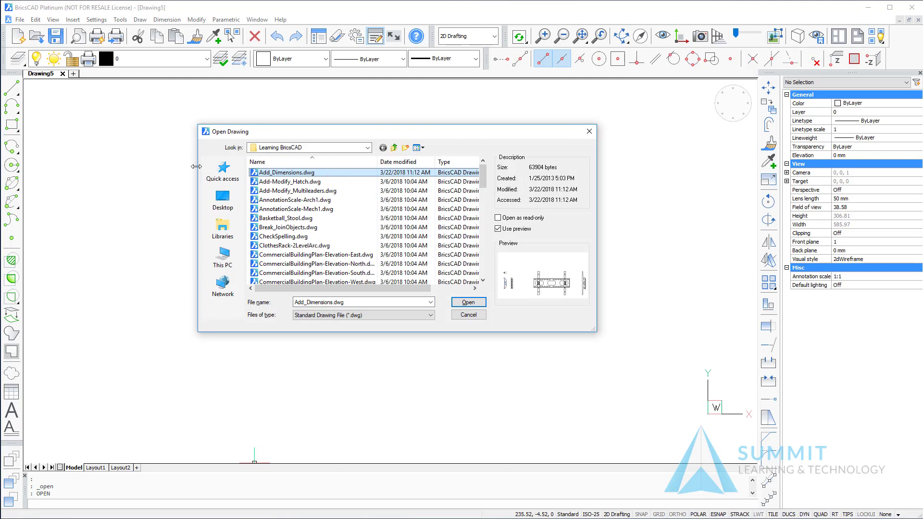
drag(272, 136, 233, 140)
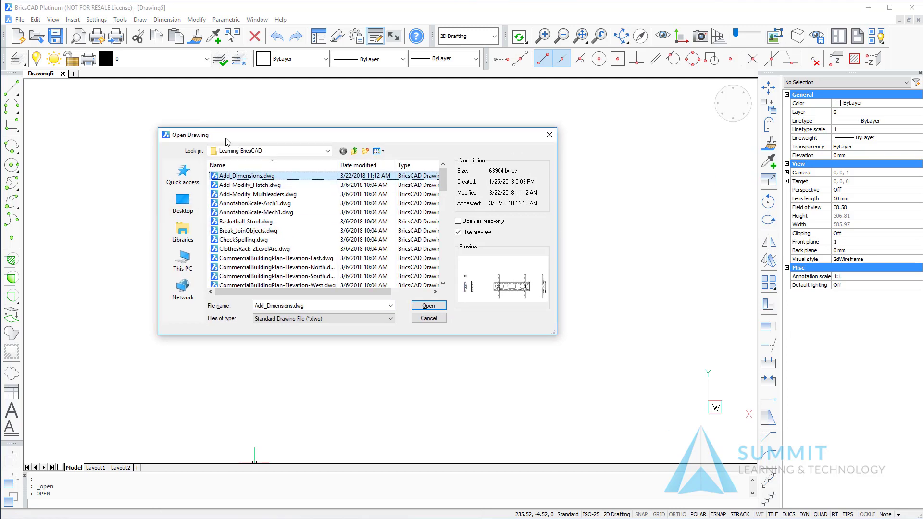
click(328, 152)
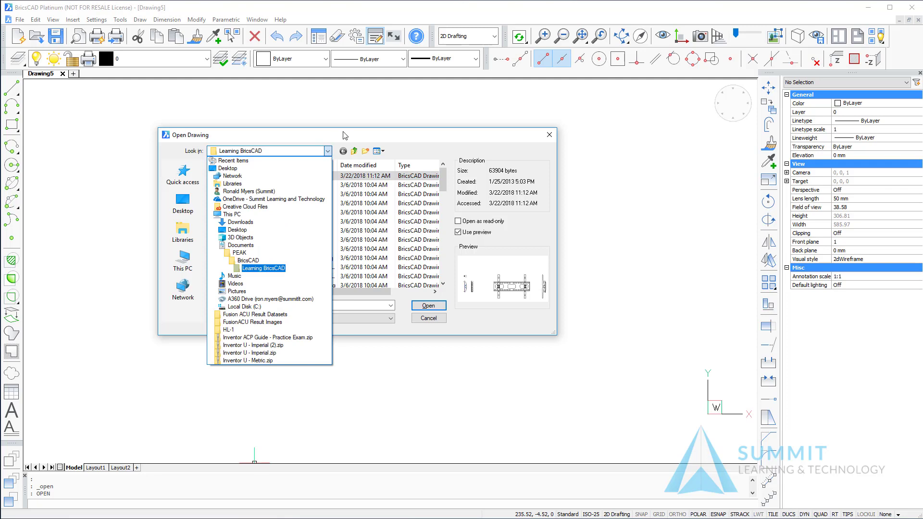
click(344, 137)
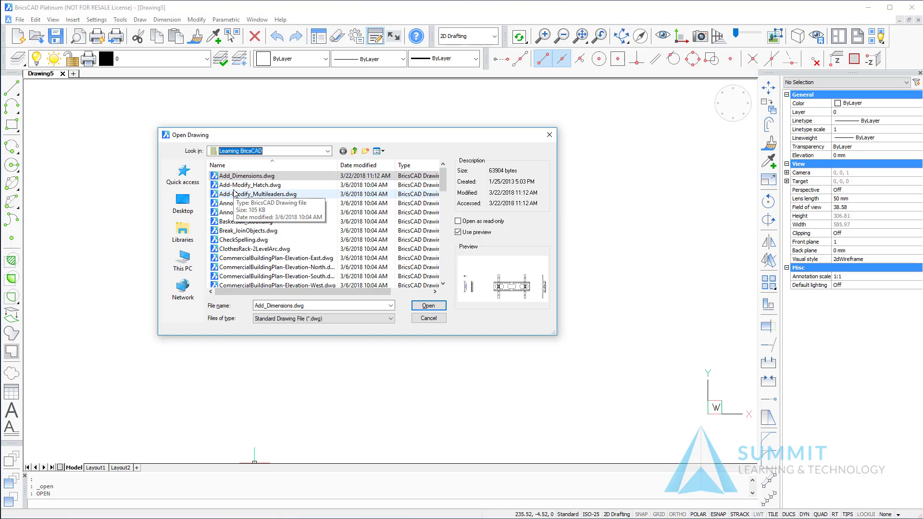
scroll(252, 279, down, 8)
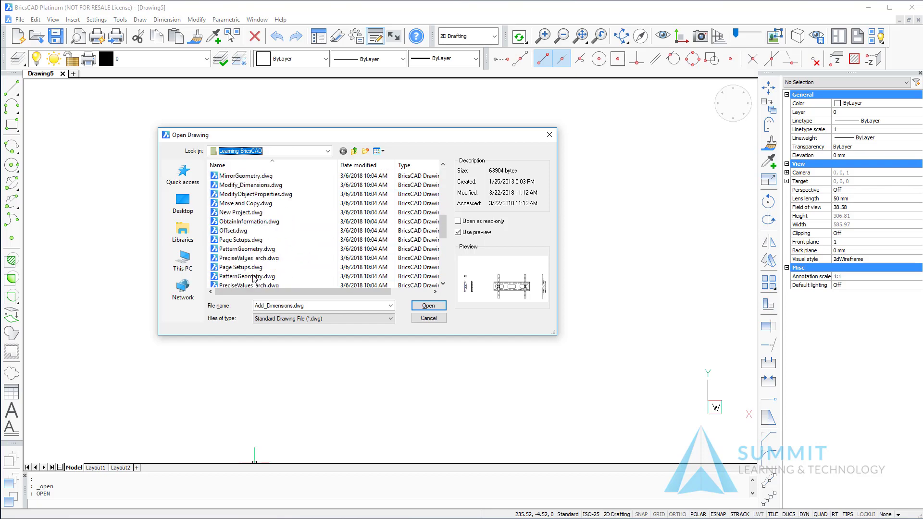
click(255, 249)
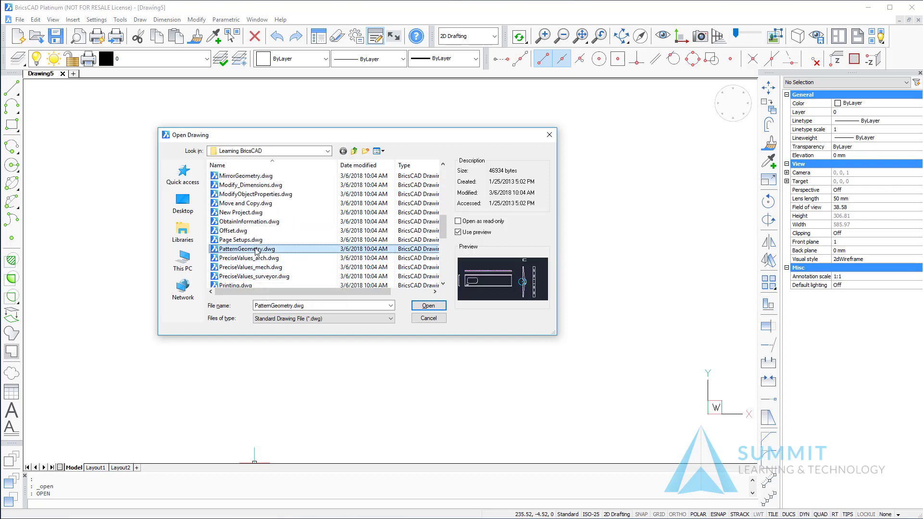
scroll(252, 269, down, 1)
scroll(253, 267, down, 1)
click(251, 221)
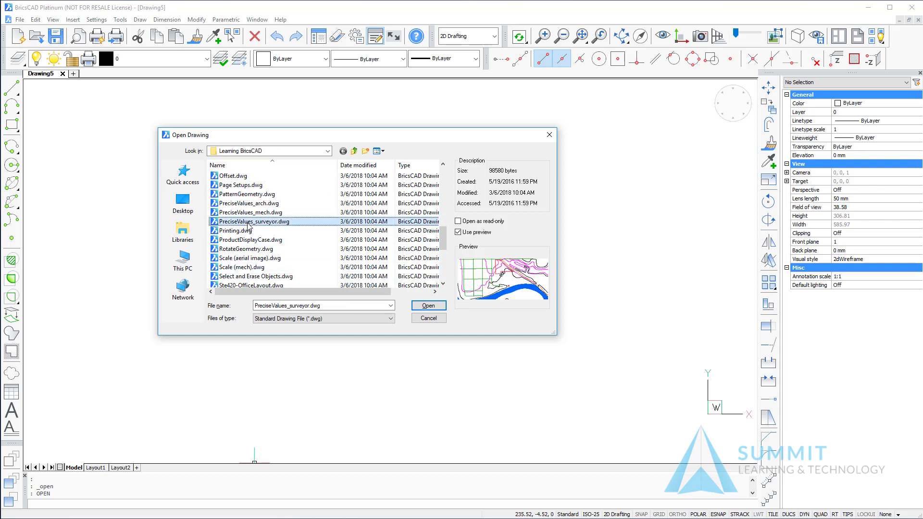
click(249, 240)
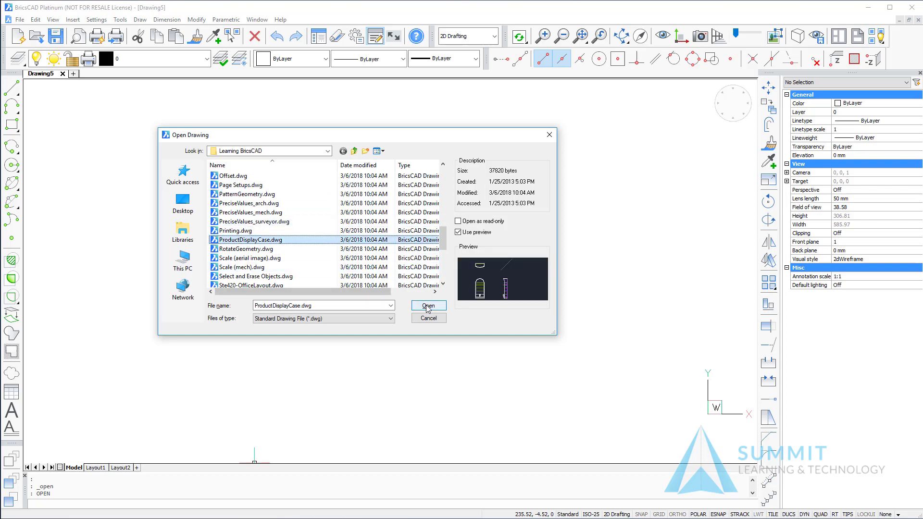
click(427, 306)
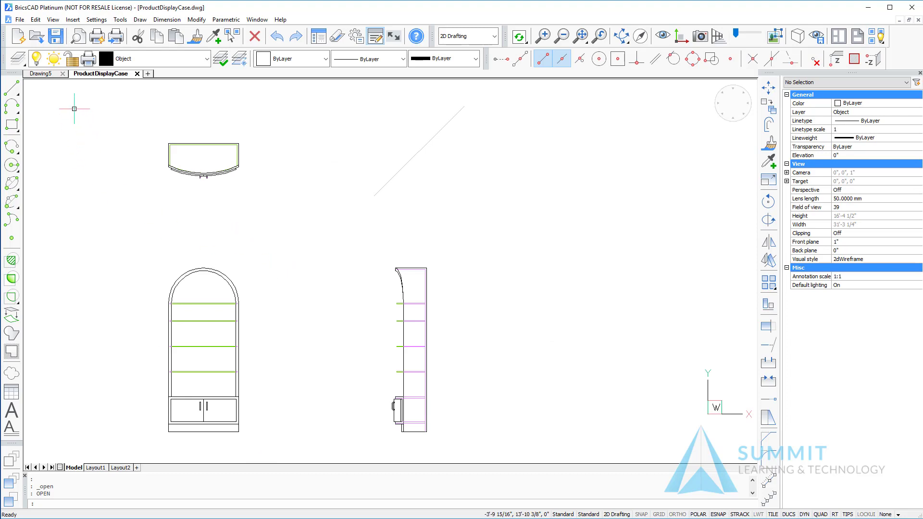
Step: Open ModifyObjectProperties, Move and Copy, Offset, PreciseValues_arch and PreciseValues_surveyor together from the same folder
click(36, 36)
click(239, 176)
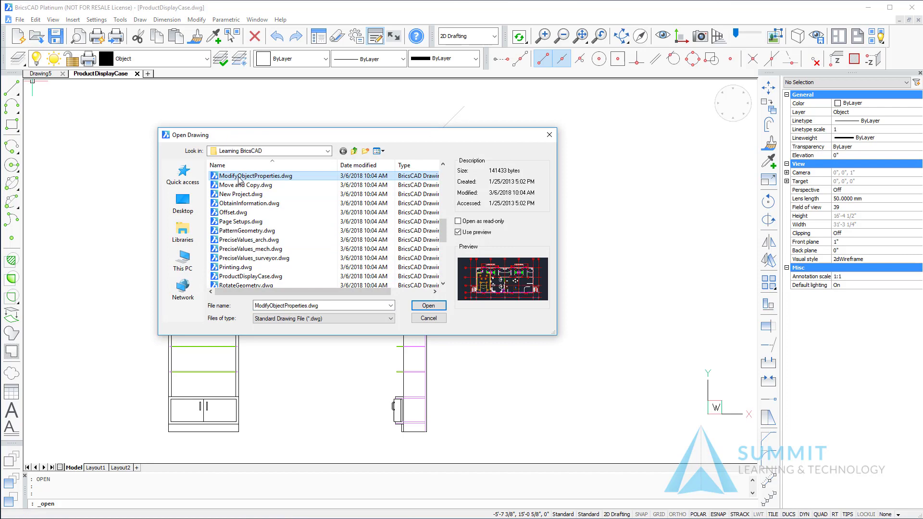
ctrl+click(233, 213)
ctrl+click(240, 240)
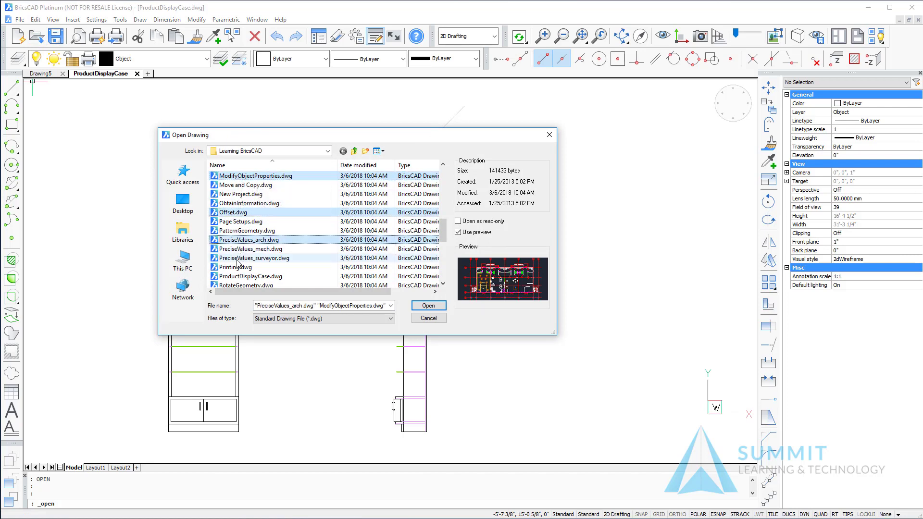
ctrl+click(236, 260)
ctrl+click(223, 277)
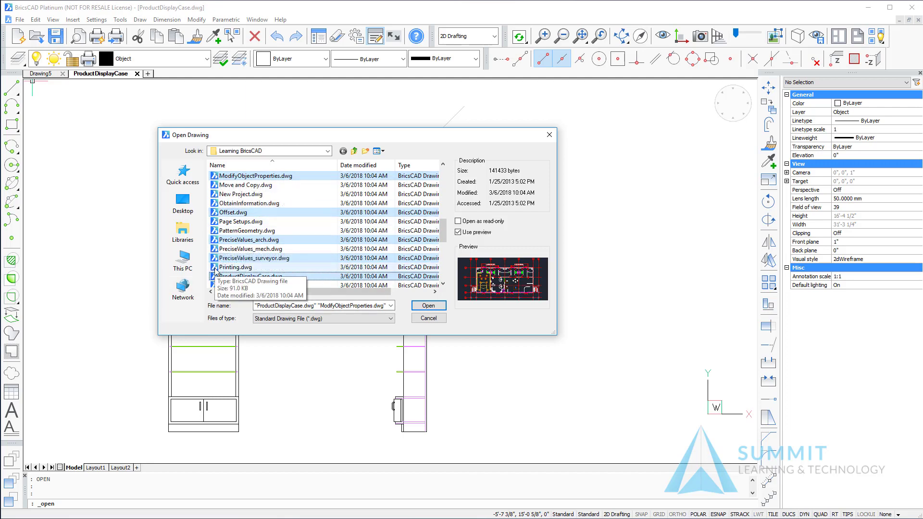
ctrl+click(234, 277)
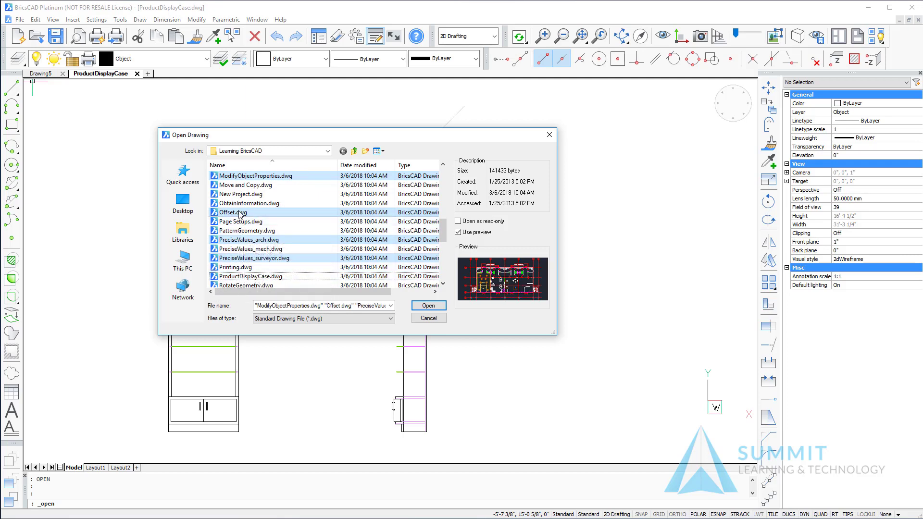
ctrl+click(242, 185)
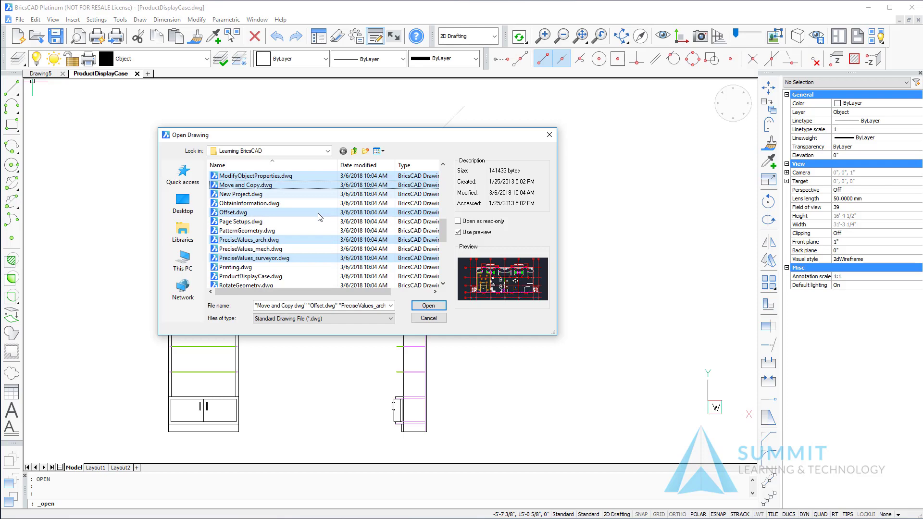
click(435, 308)
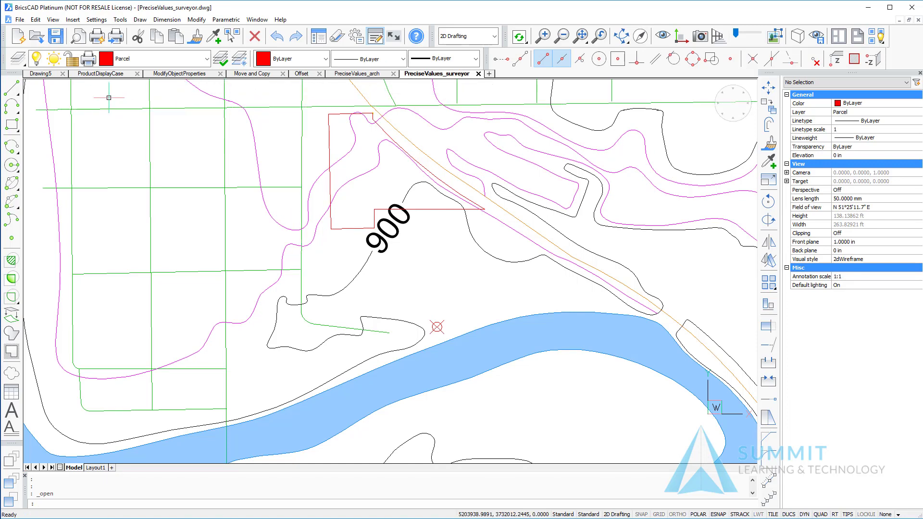
Step: View each open drawing in turn, from ProductDisplayCase through to PreciseValues_surveyor
click(96, 74)
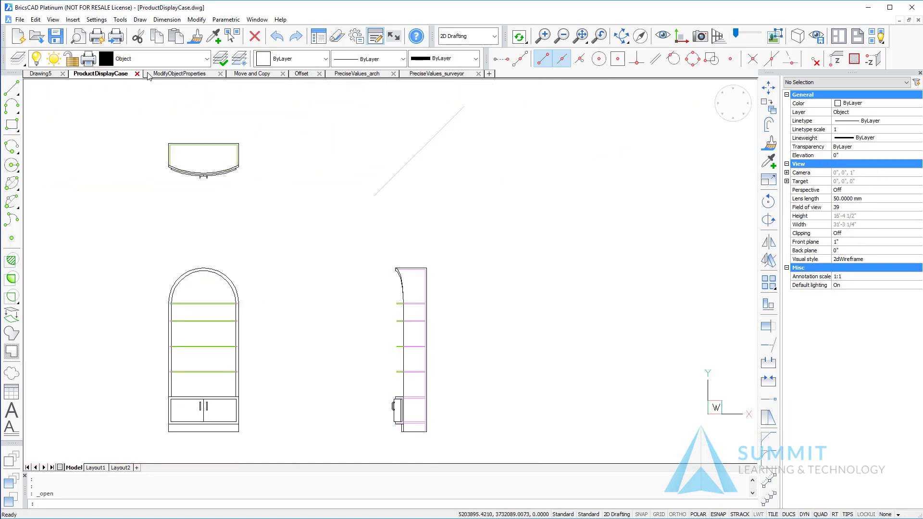
click(154, 75)
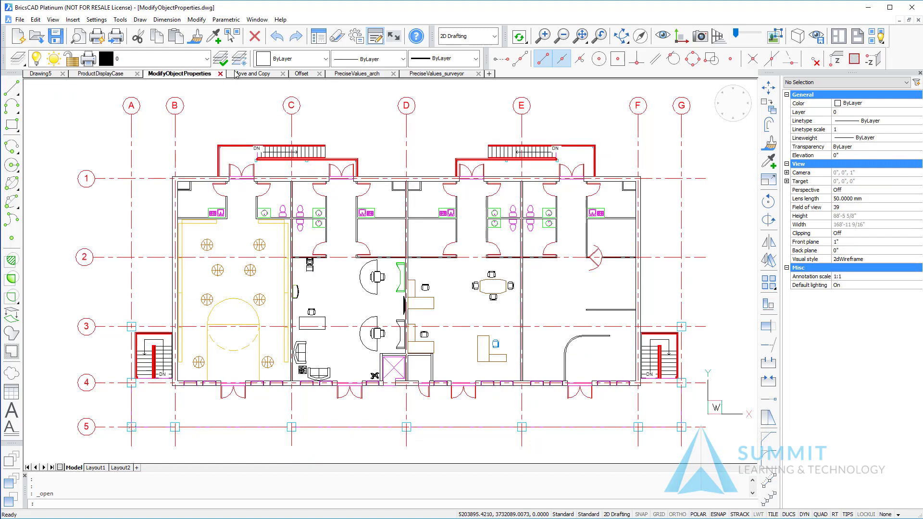
click(259, 74)
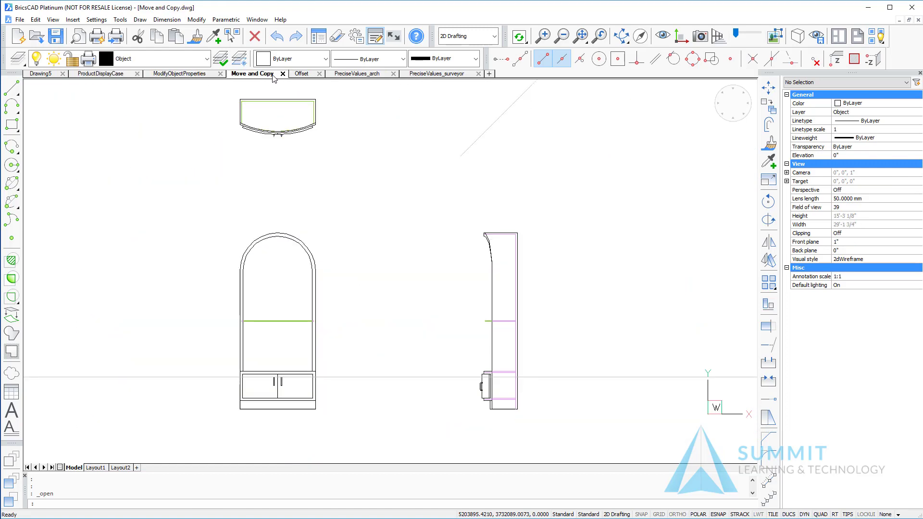
click(302, 74)
click(349, 74)
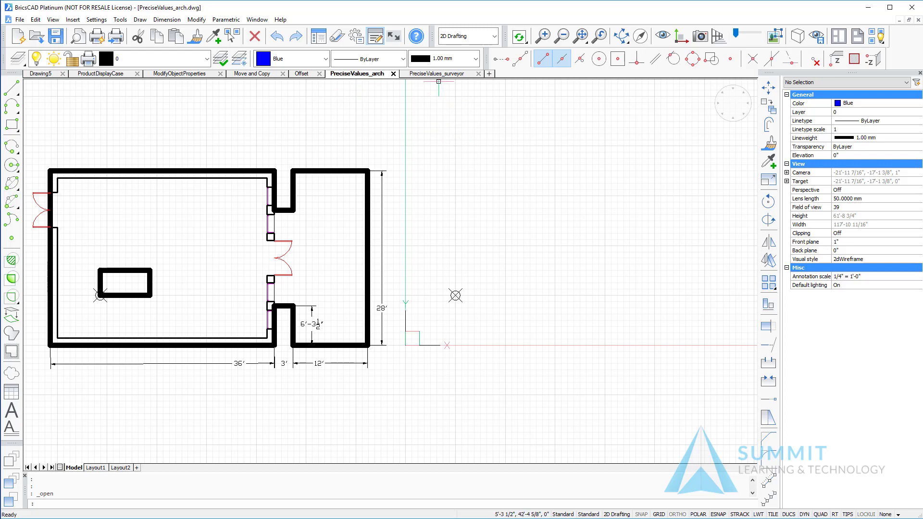
click(446, 75)
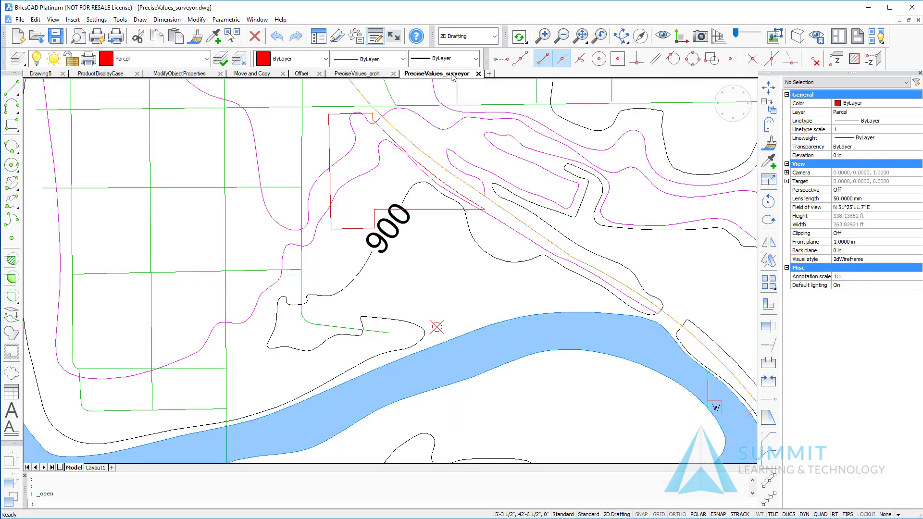
Step: Close the PreciseValues_surveyor drawing and the PreciseValues_arch drawing one after the other
click(478, 74)
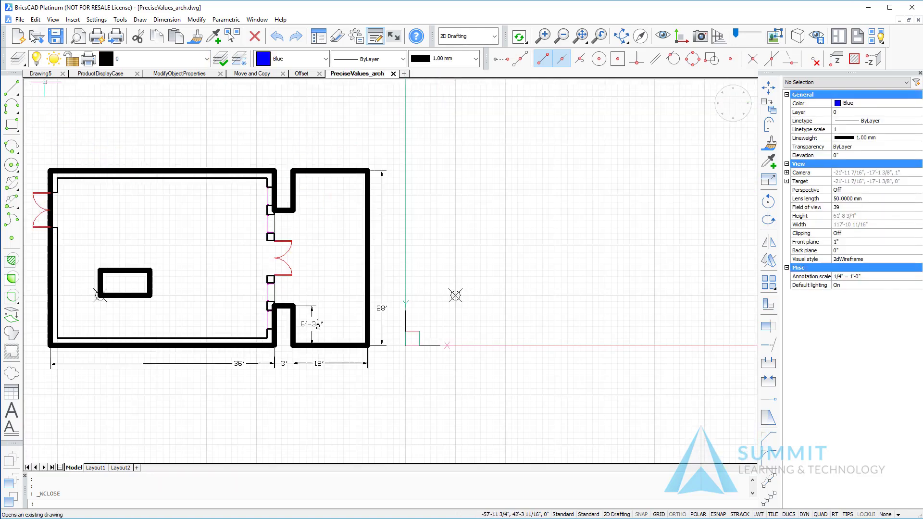
click(19, 19)
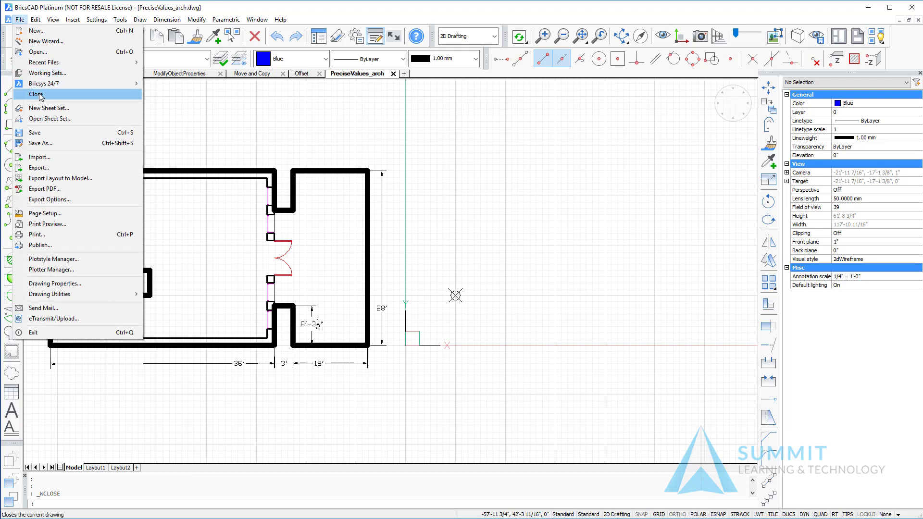
click(200, 127)
click(200, 128)
click(155, 135)
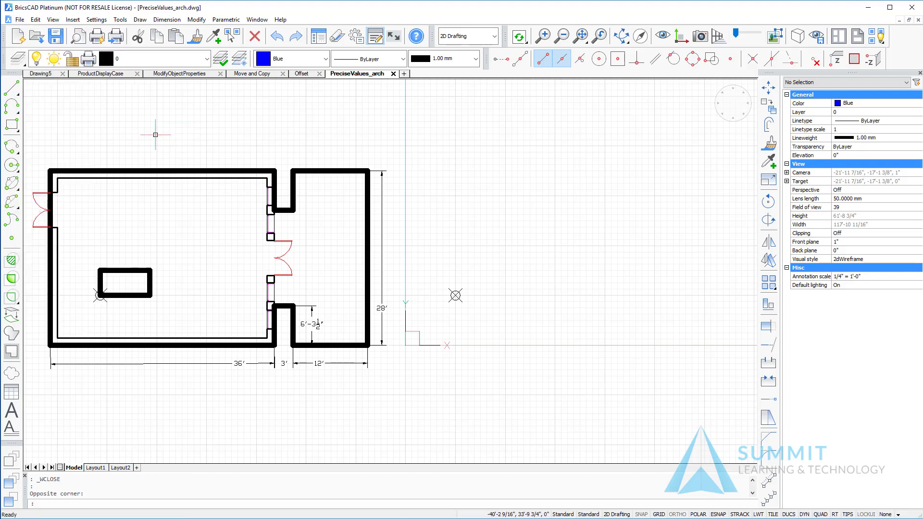
text(close)
key(Return)
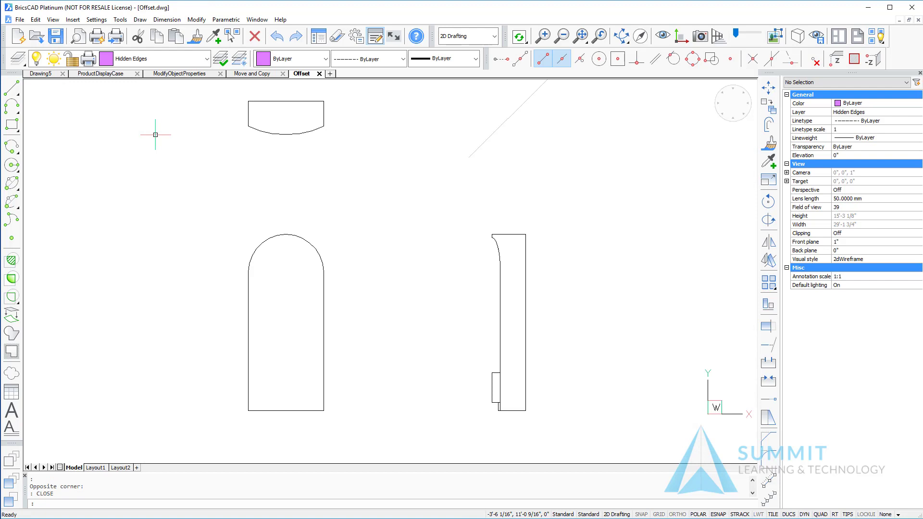
Step: Close all remaining drawings at once and start a new blank drawing with the default template
text(closeall)
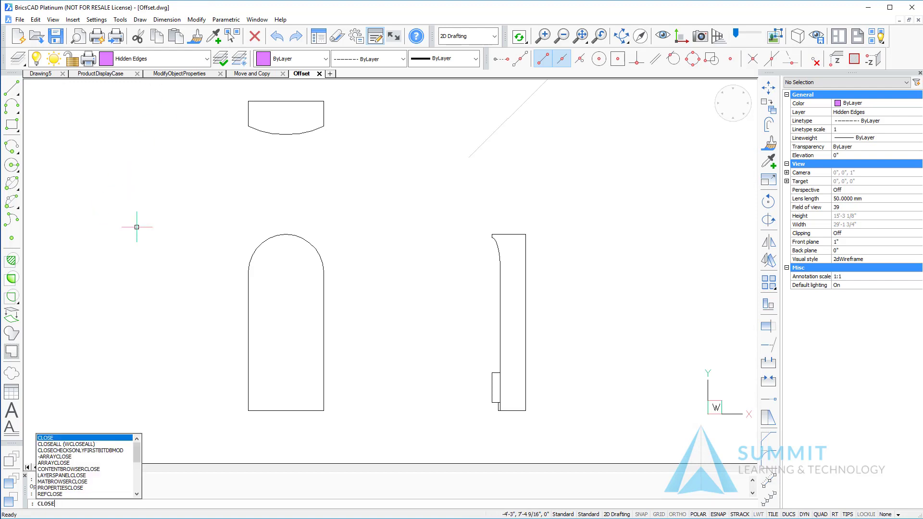
key(Return)
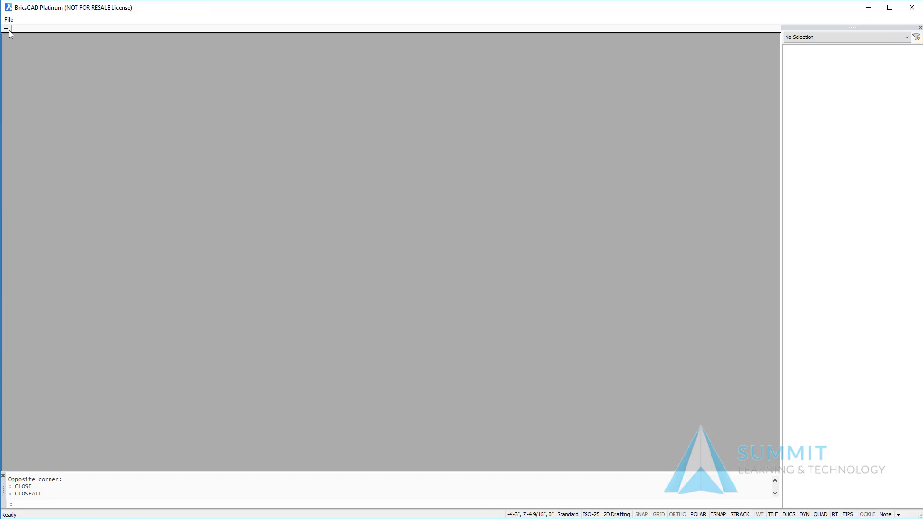
click(8, 29)
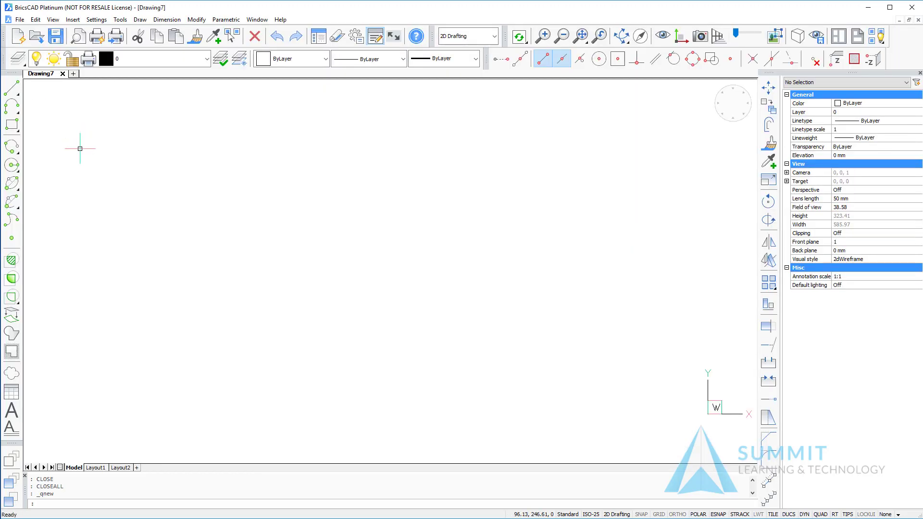
drag(57, 492, 32, 490)
Step: Create another new drawing from the Default-imperial.dwt template and switch back to the Drawing7 drawing
click(19, 19)
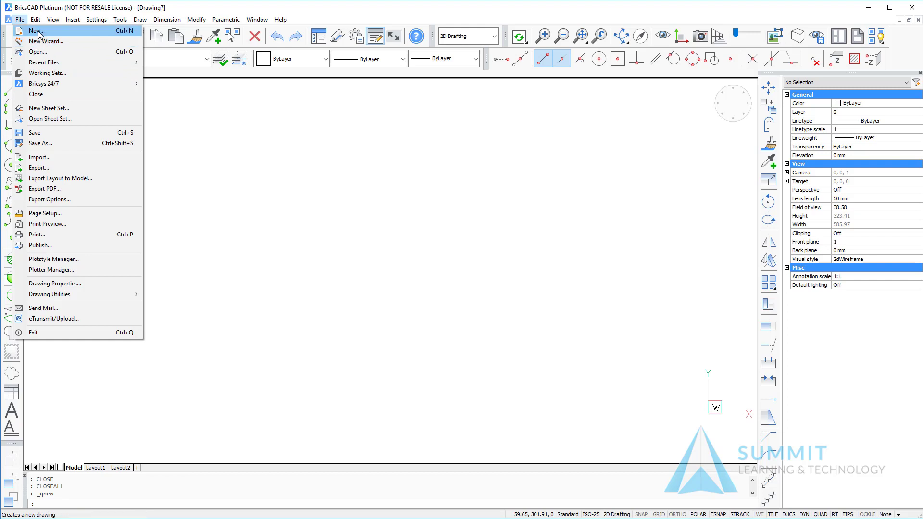
click(38, 31)
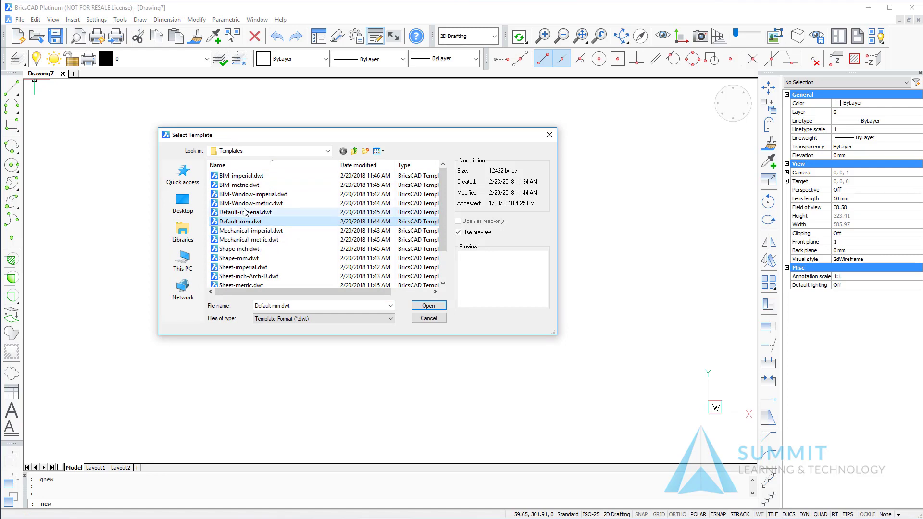
click(246, 212)
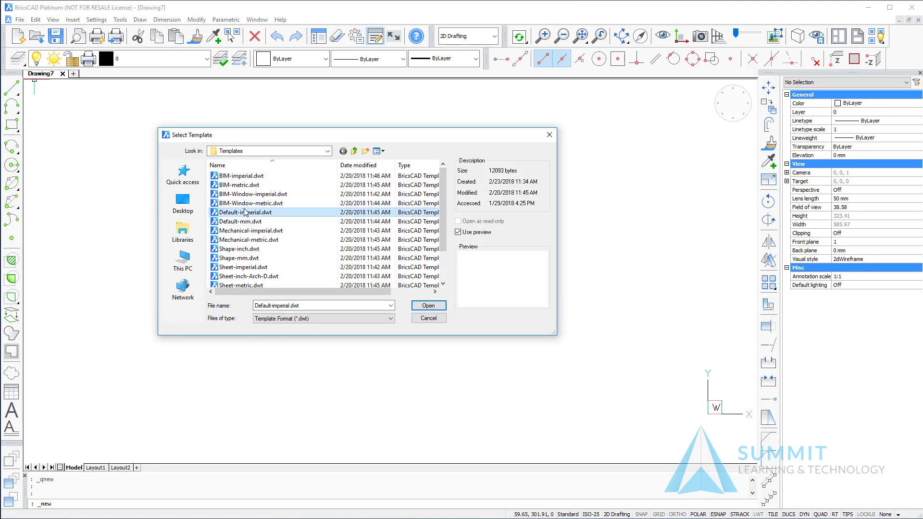
click(428, 306)
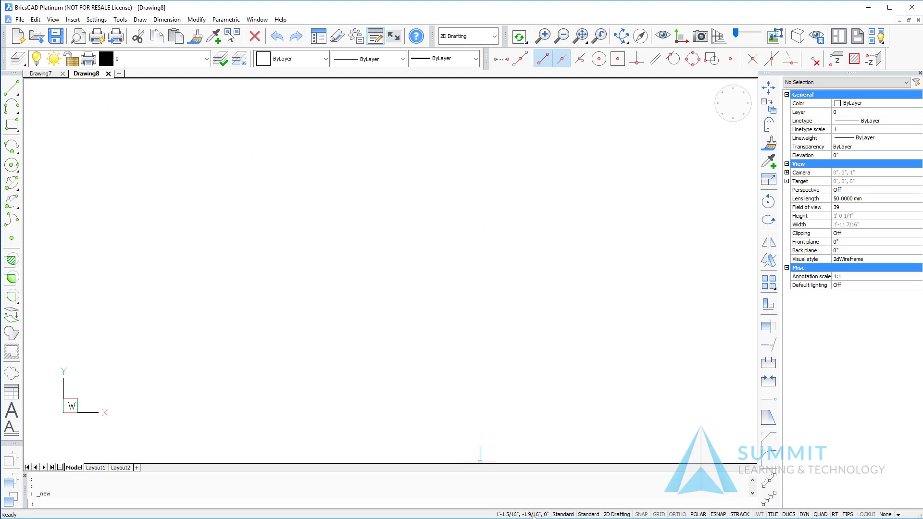
click(46, 75)
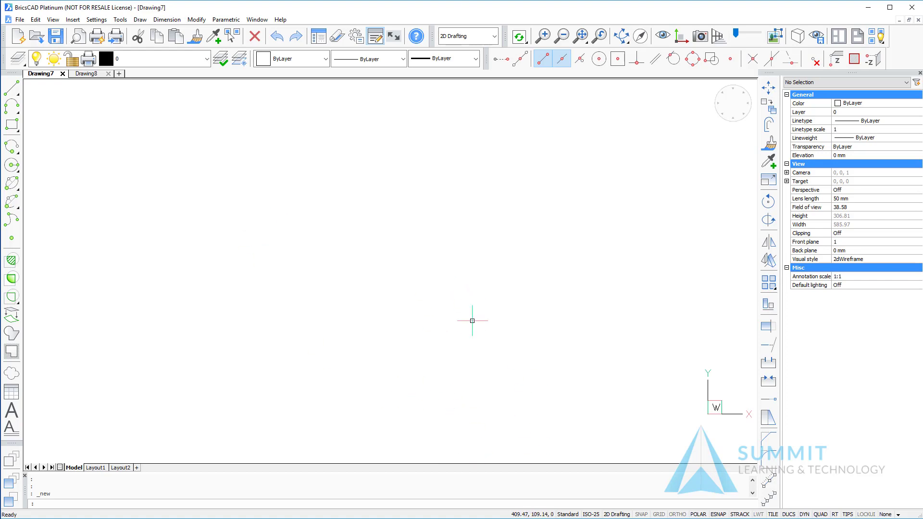
Step: Open the HangerBracket-FlatPattern.dxf file by filtering the Learning BricsCAD folder to the Drawing Exchange Format (*.dxf) type
click(19, 19)
click(53, 55)
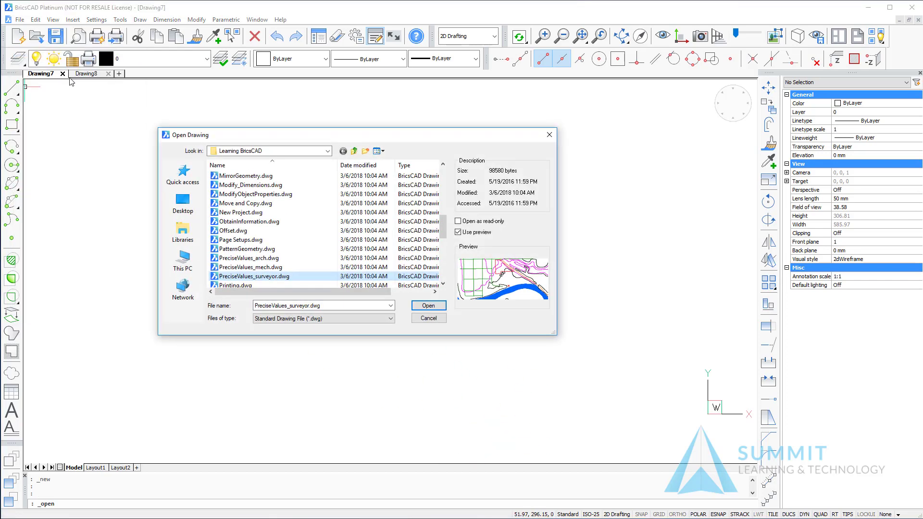
click(298, 319)
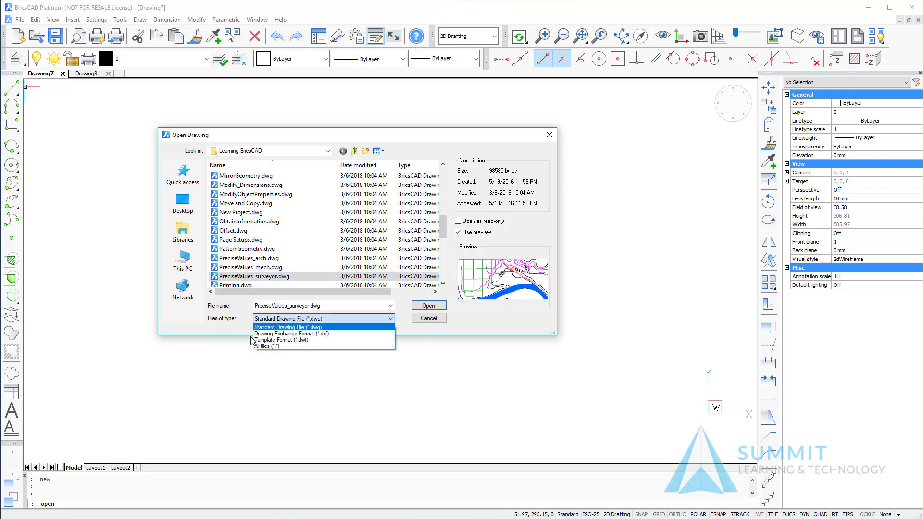
click(275, 333)
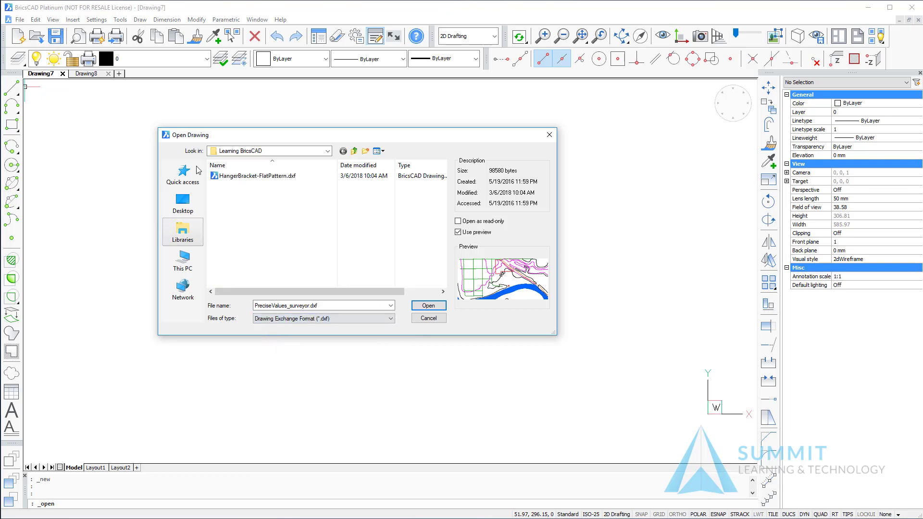
click(248, 178)
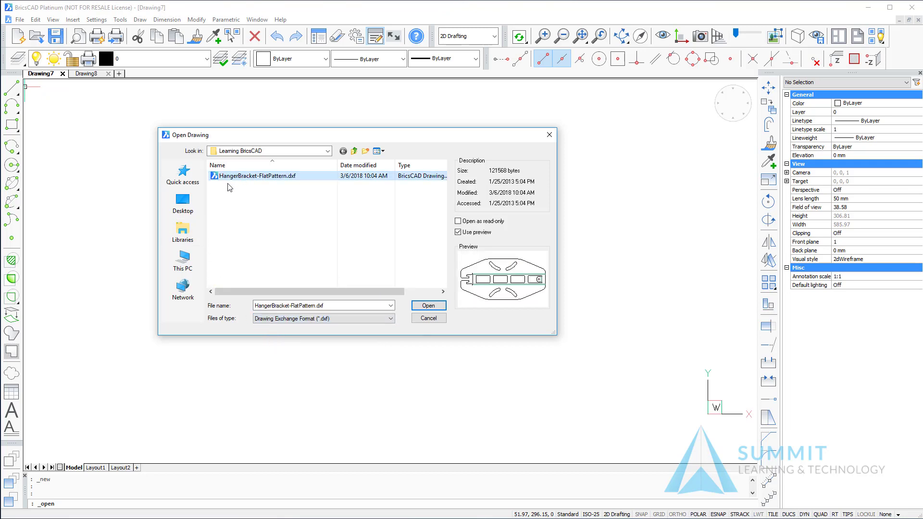
click(420, 308)
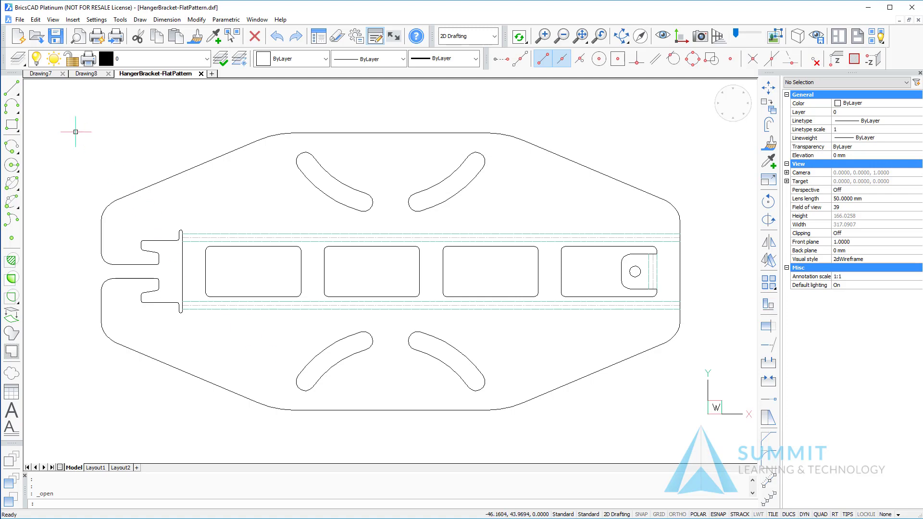
Step: Save the hanger bracket drawing as HangerBracket-FlatPattern.dwg in the AutoCAD 2013 (*.dwg) format
click(55, 38)
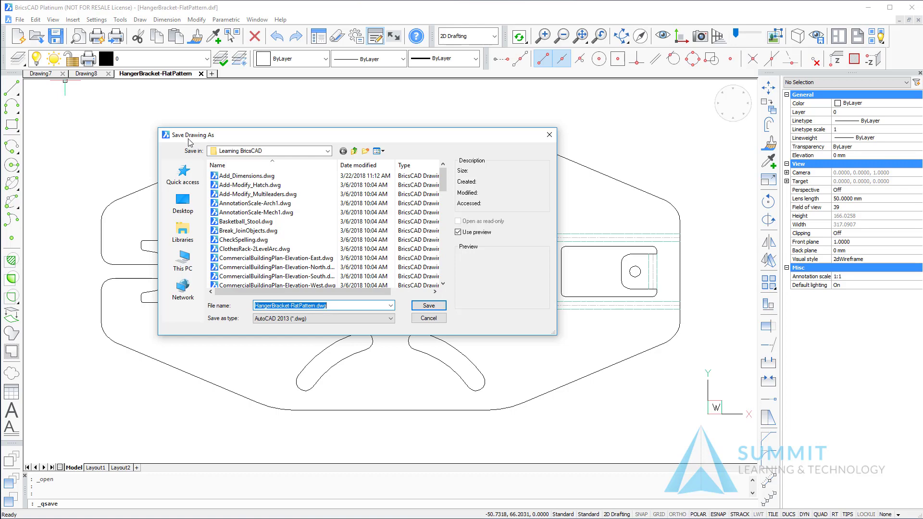
click(303, 319)
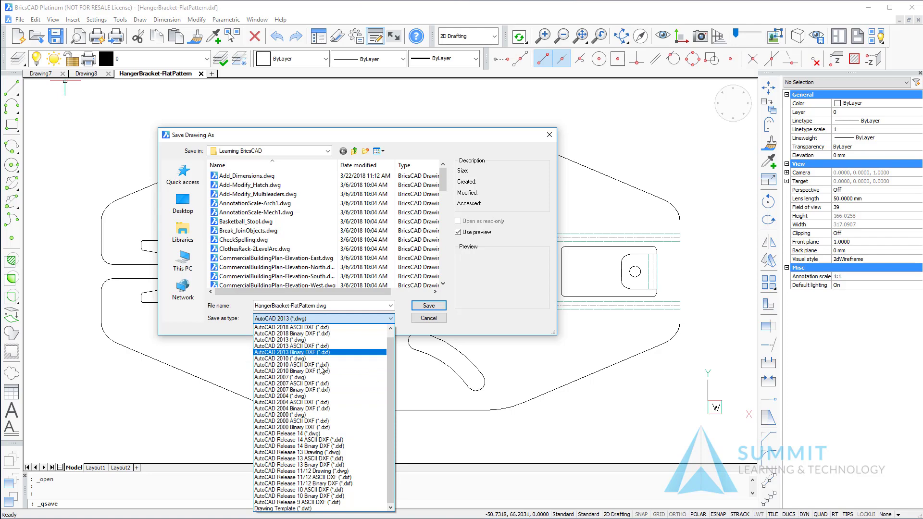
click(330, 340)
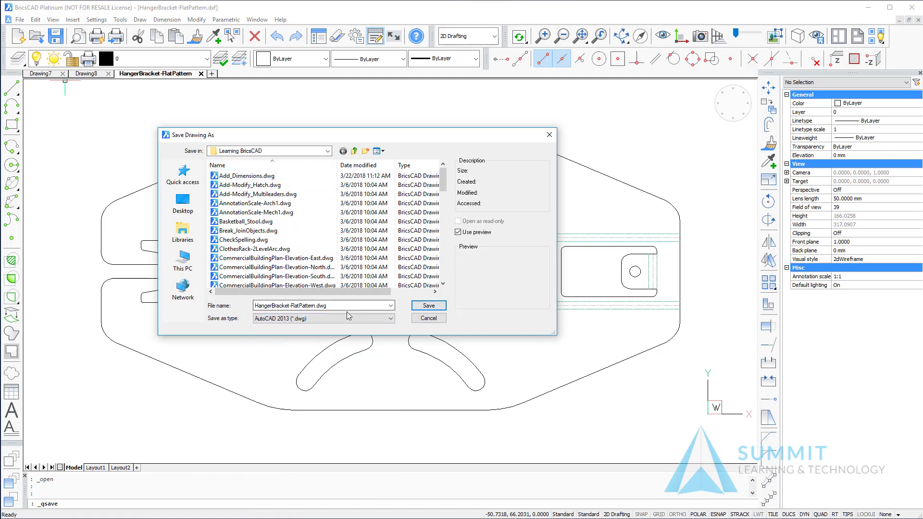
click(427, 306)
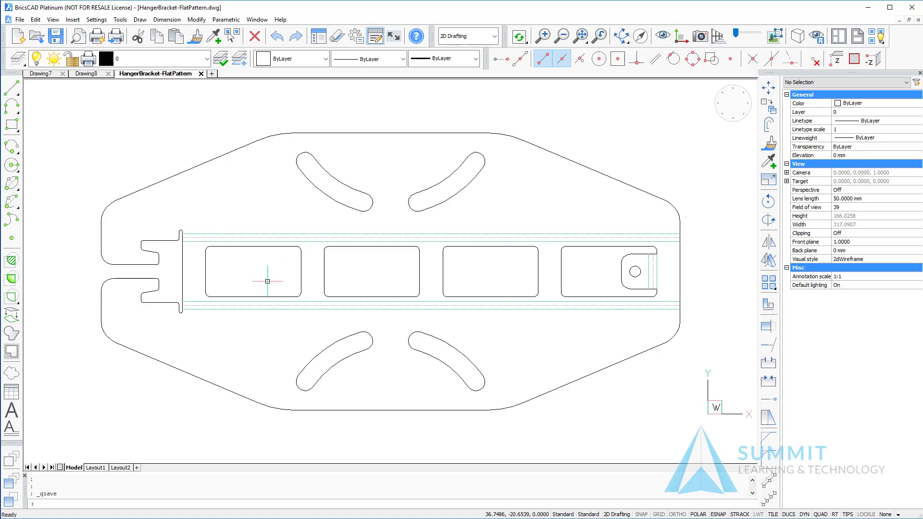
Step: Look up HangerBracket-FlatPattern.dwg among the Standard Drawing File (*.dwg) files available to open, without opening it
click(36, 35)
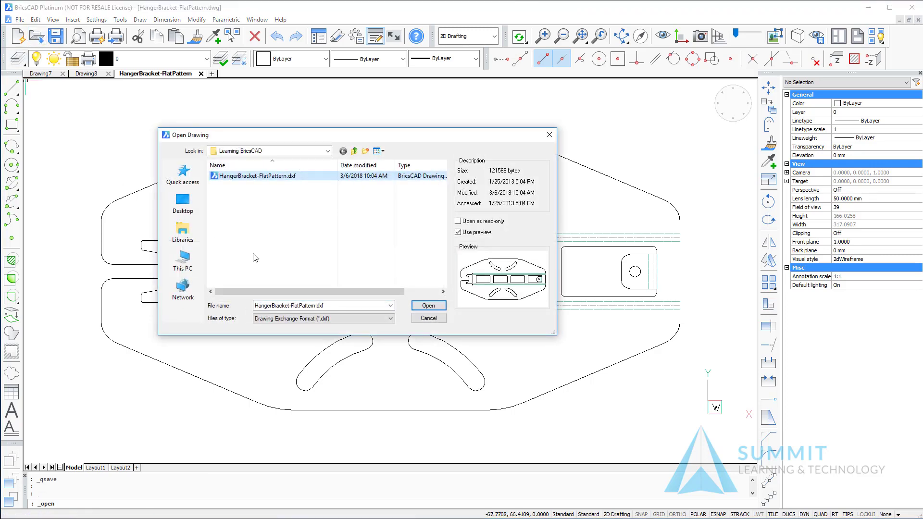
click(334, 318)
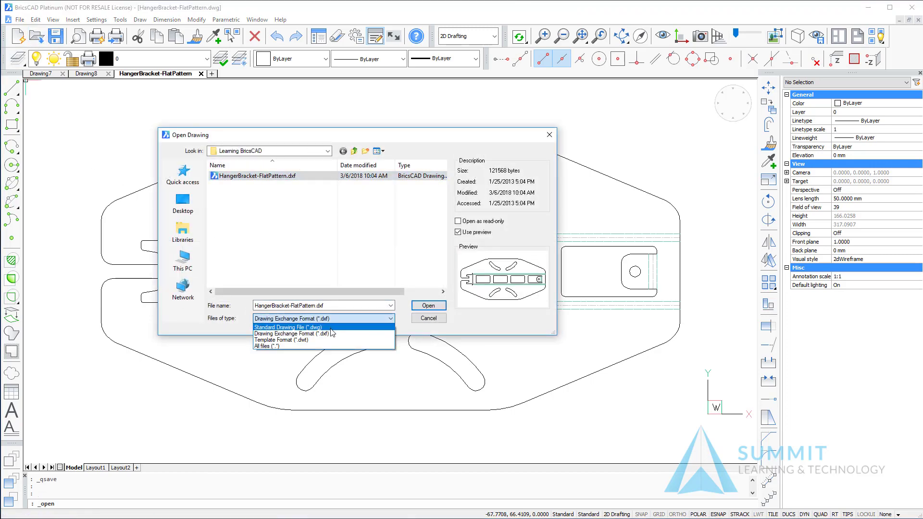
click(287, 327)
scroll(279, 241, down, 4)
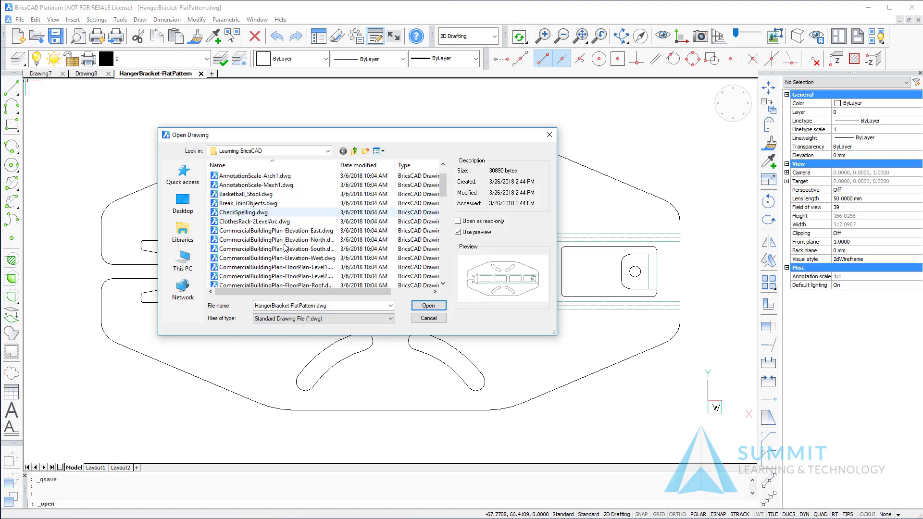
click(277, 251)
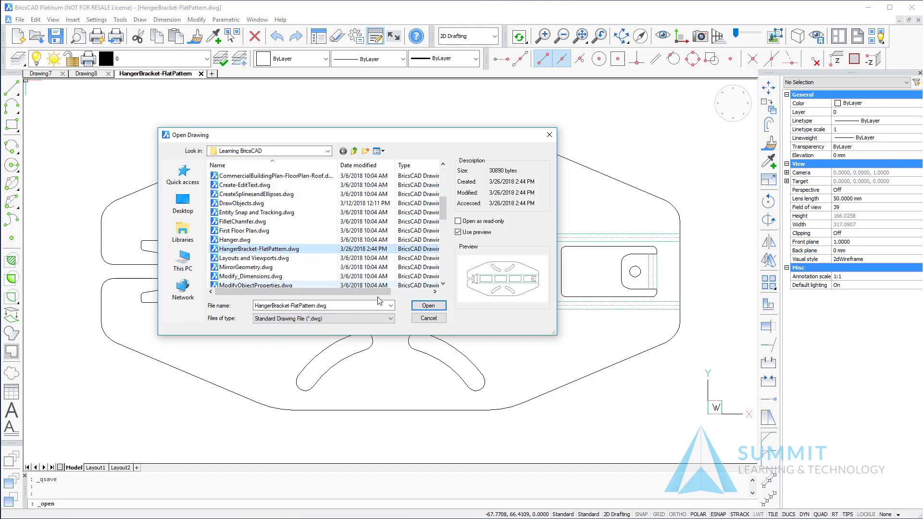
click(435, 319)
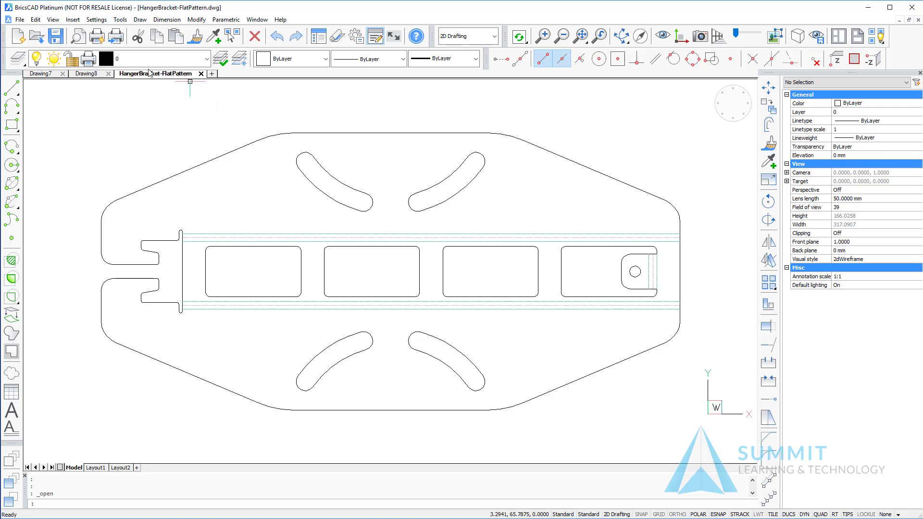
Step: Open the Move and Copy.dwg drawing from the recently used files
click(20, 21)
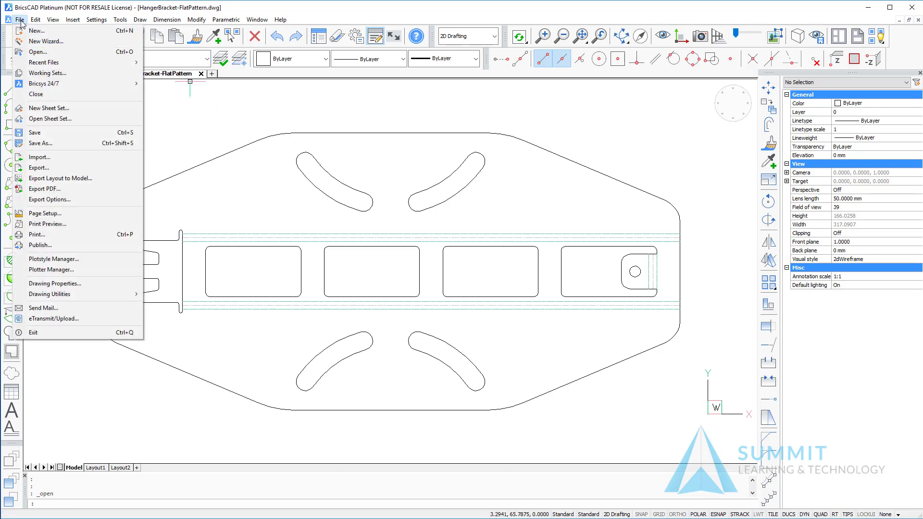
mouse_move(43, 66)
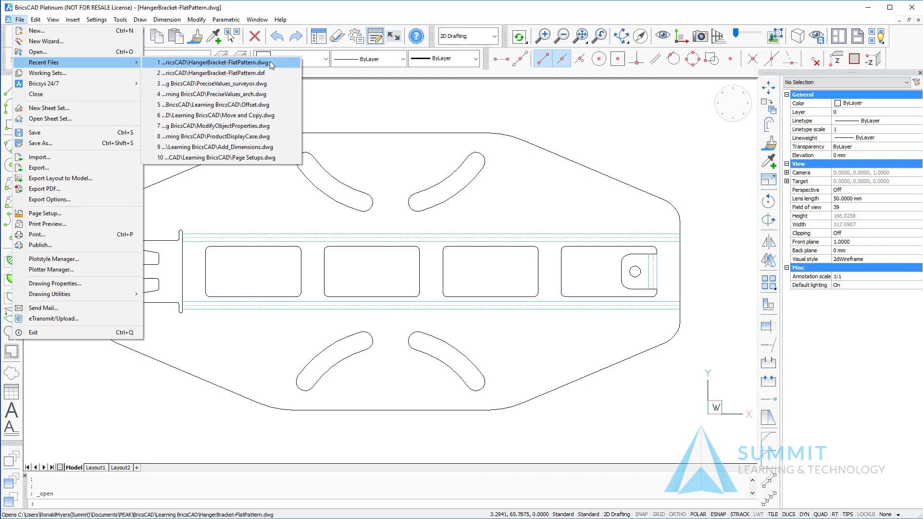
click(262, 115)
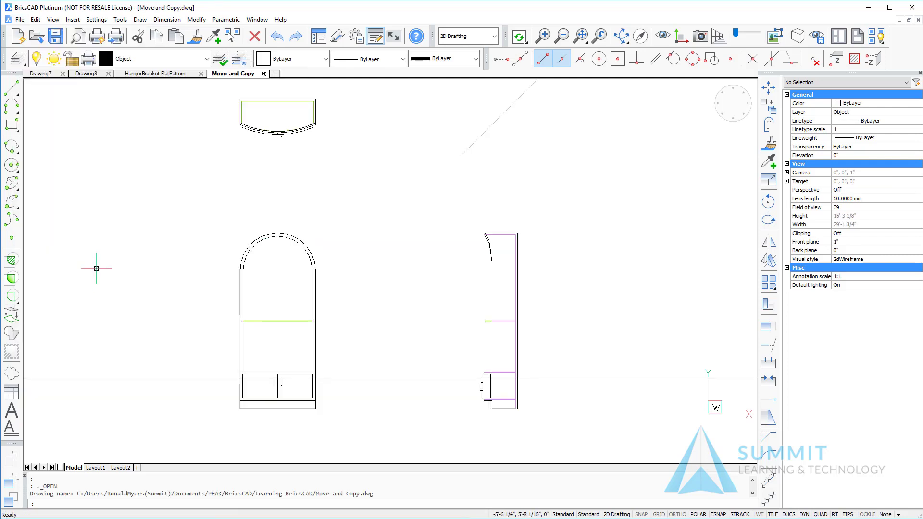